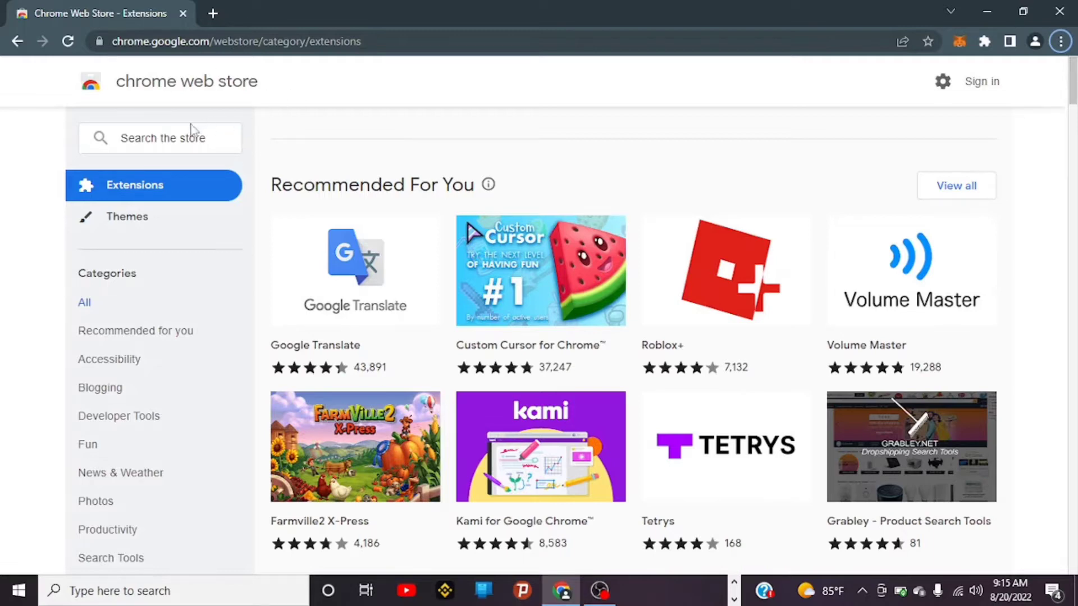
Step: Search the Chrome Web Store for 'oasis wallet'
{"action": "left_click", "coordinate": [169, 138]}
{"action": "type", "text": "o"}
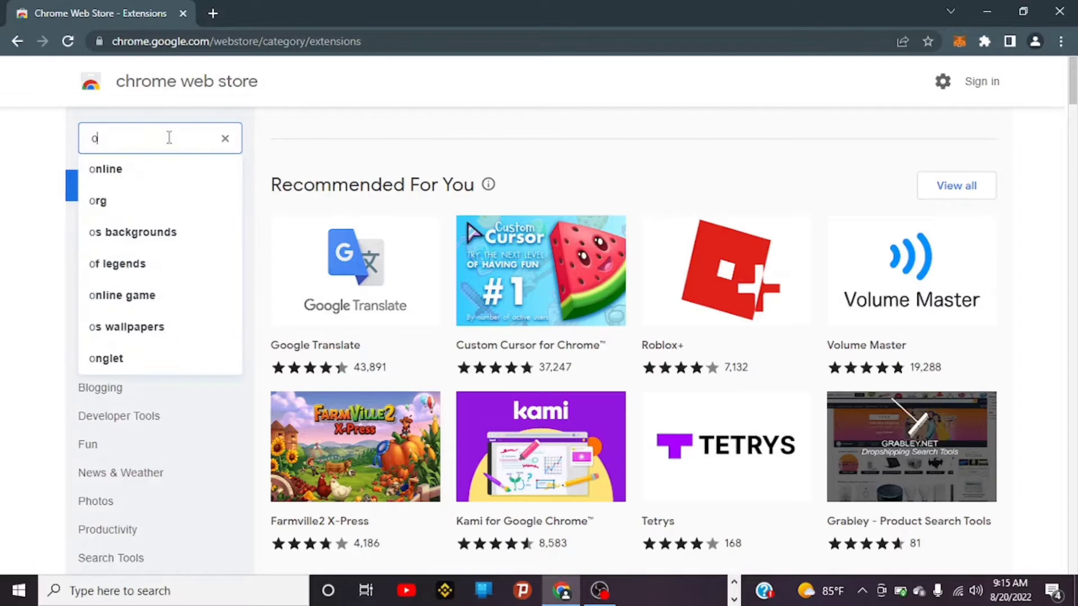
{"action": "type", "text": "asis wallet"}
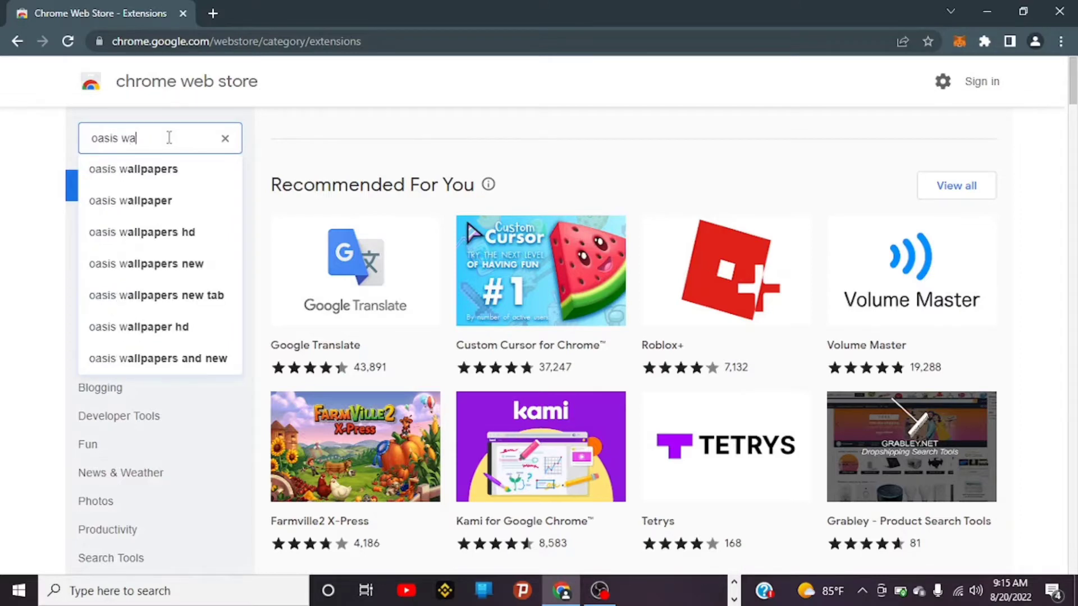
{"action": "left_click", "coordinate": [151, 170]}
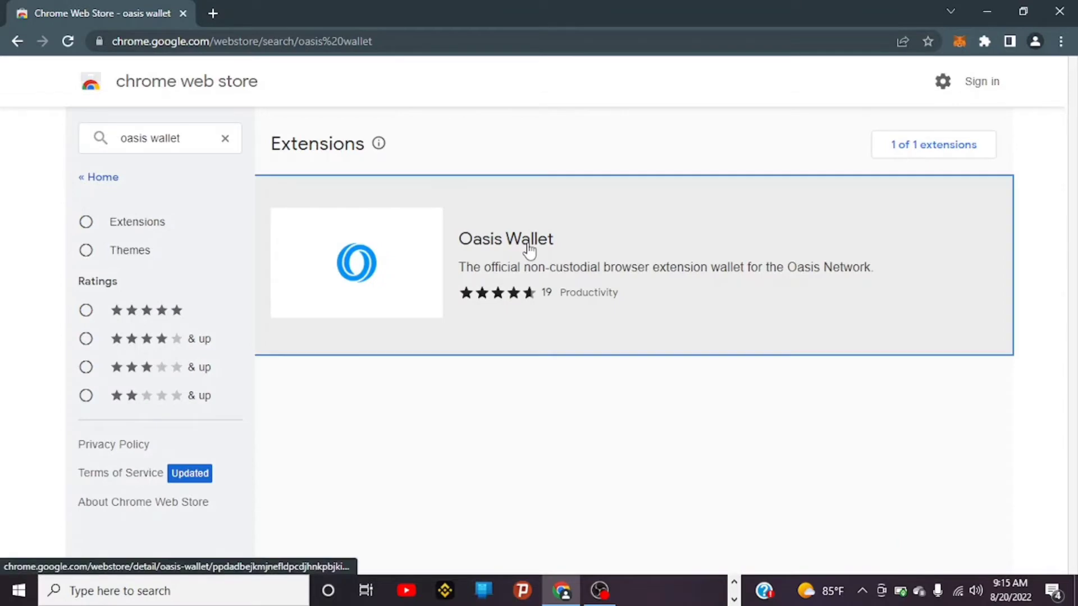
Step: Add the Oasis Wallet extension to Chrome from its store page
{"action": "left_click", "coordinate": [528, 247]}
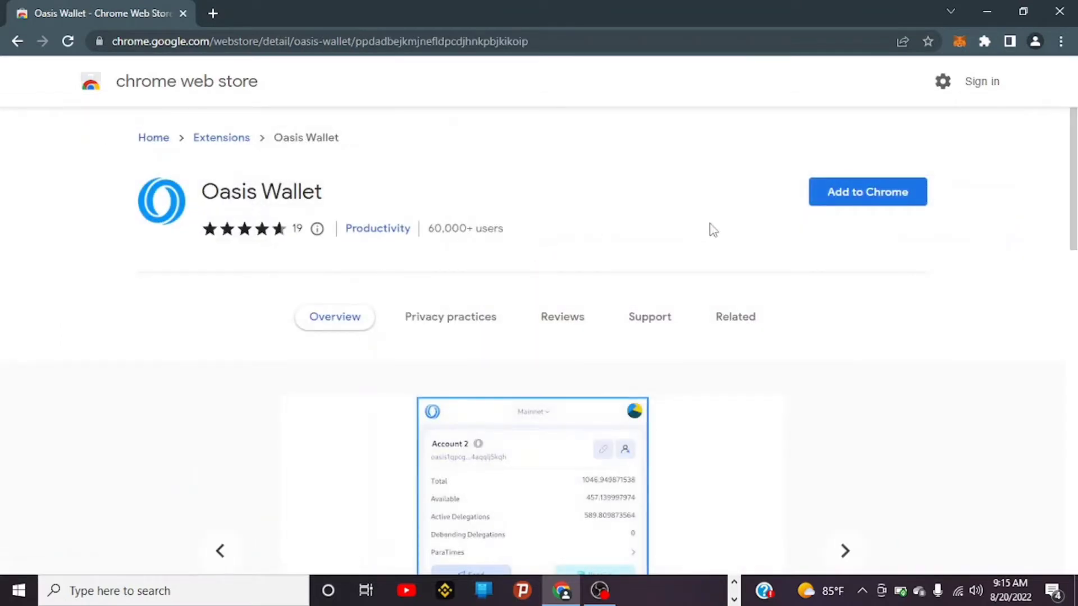
{"action": "left_click", "coordinate": [871, 203]}
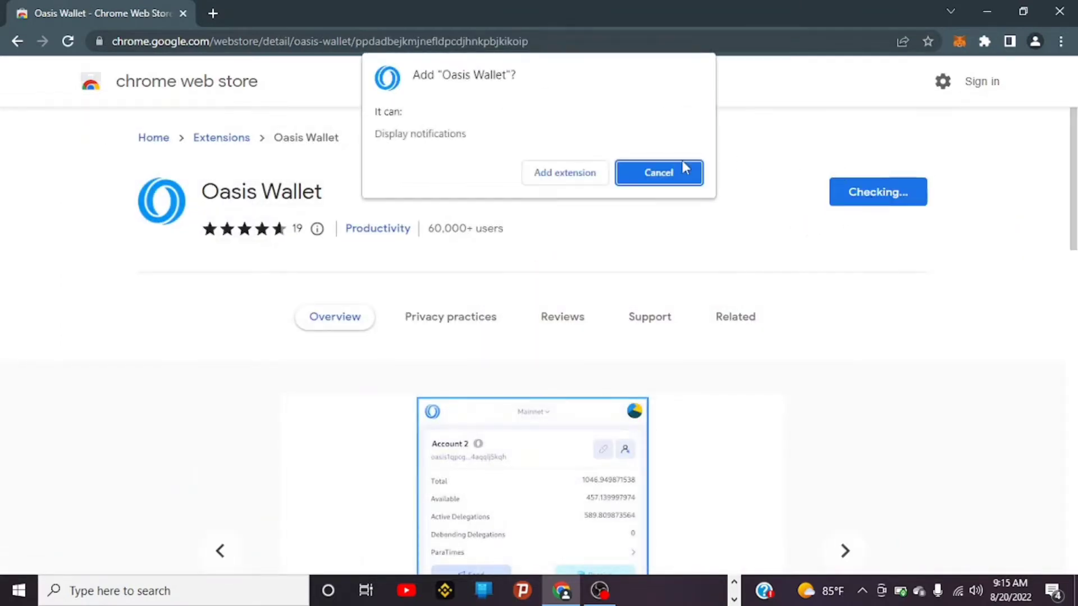
{"action": "left_click", "coordinate": [546, 178]}
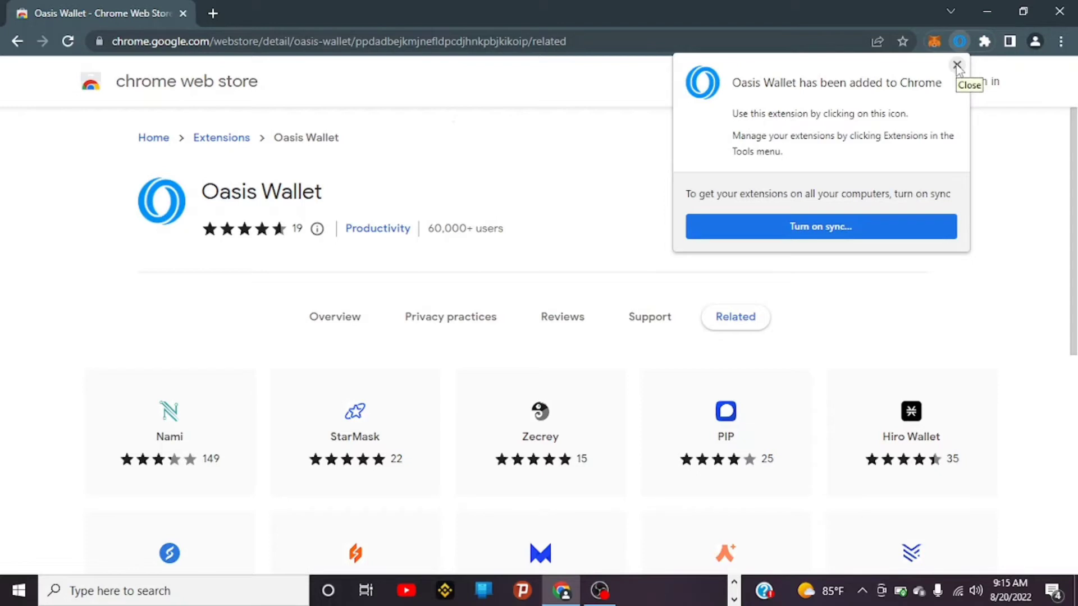
{"action": "left_click", "coordinate": [958, 66]}
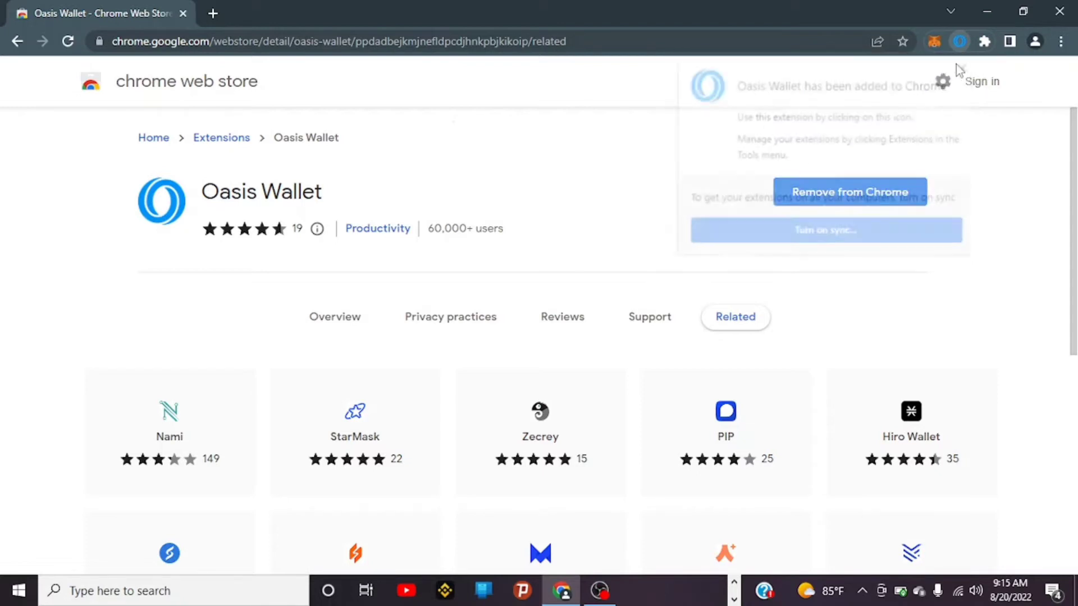
Step: Pin Oasis Wallet to the Chrome toolbar
{"action": "left_click", "coordinate": [985, 41]}
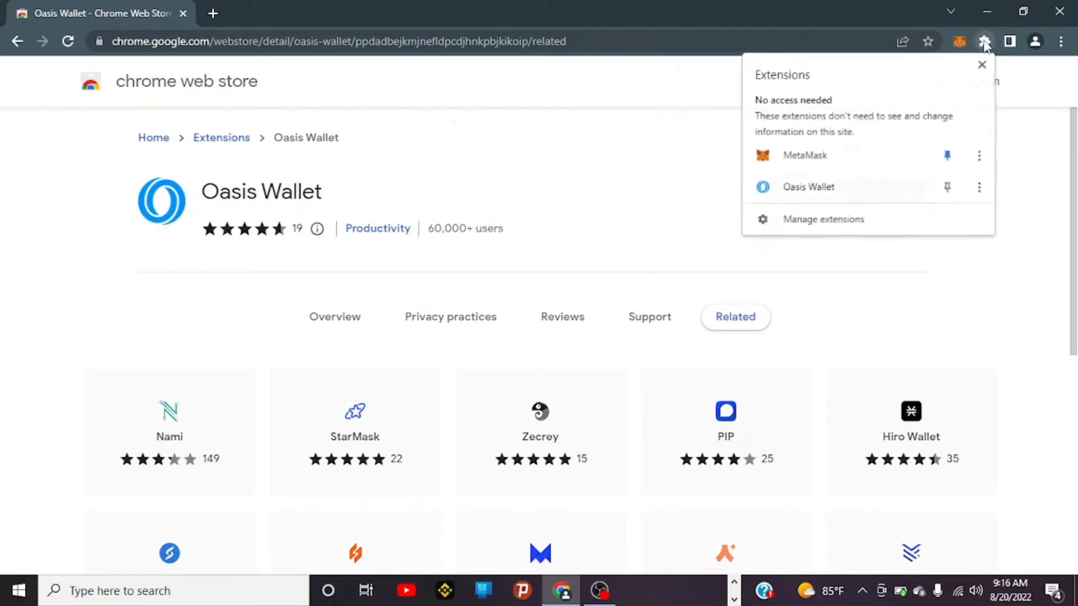
{"action": "left_click", "coordinate": [944, 194]}
{"action": "left_click", "coordinate": [653, 181]}
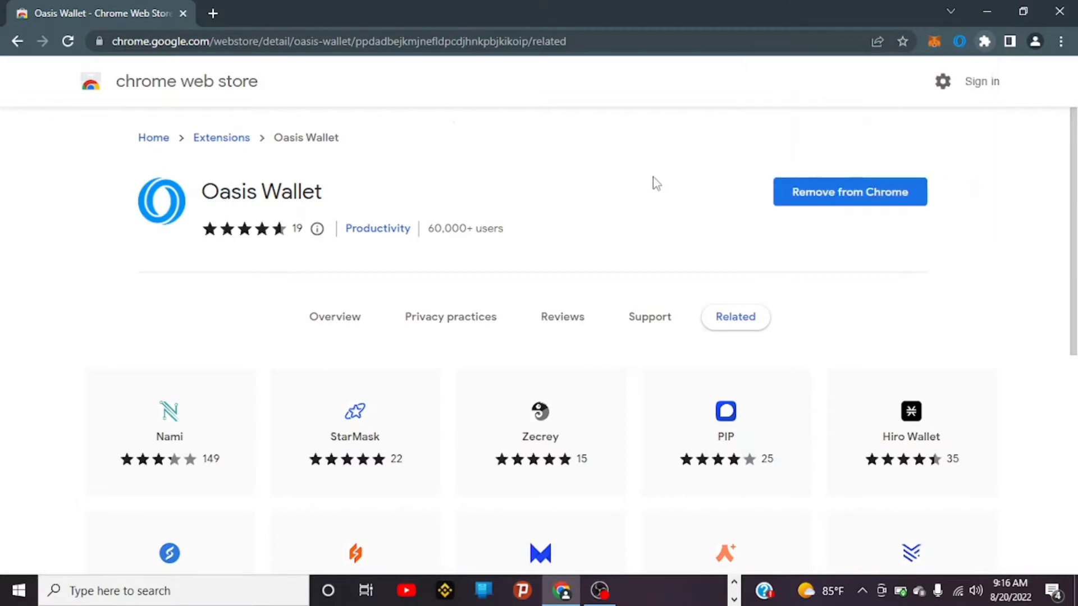
Step: Launch Oasis Wallet and choose to restore an existing wallet
{"action": "left_click", "coordinate": [960, 42]}
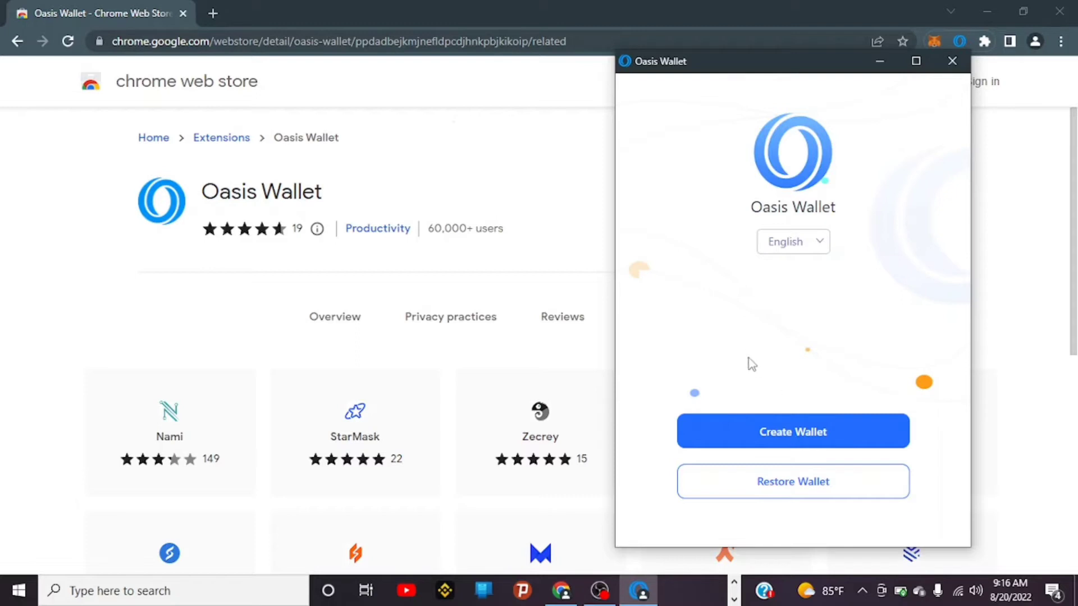
{"action": "left_click", "coordinate": [769, 446]}
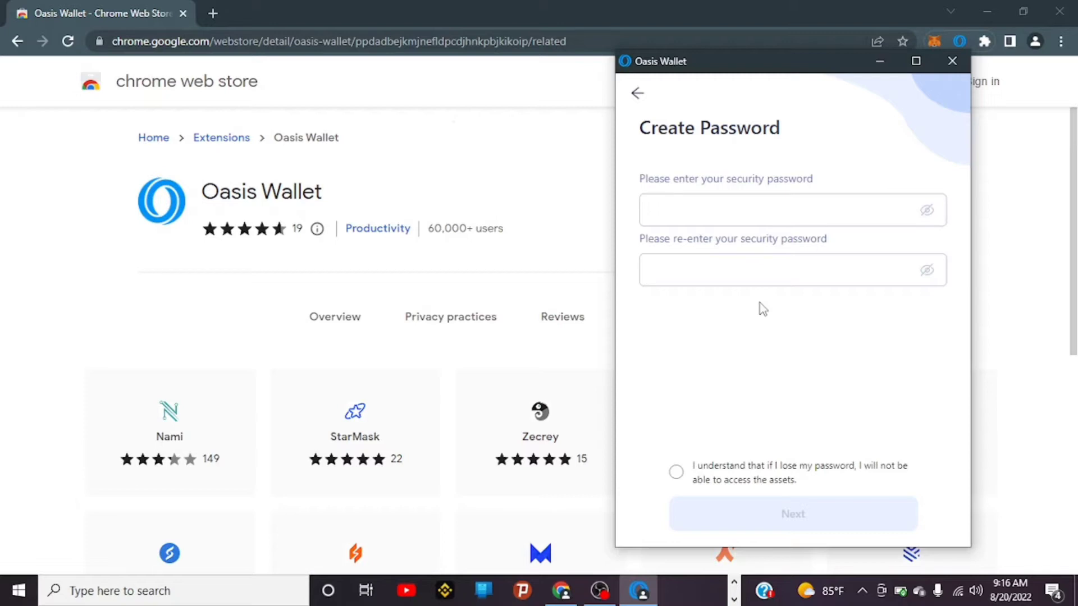
{"action": "left_click", "coordinate": [640, 97]}
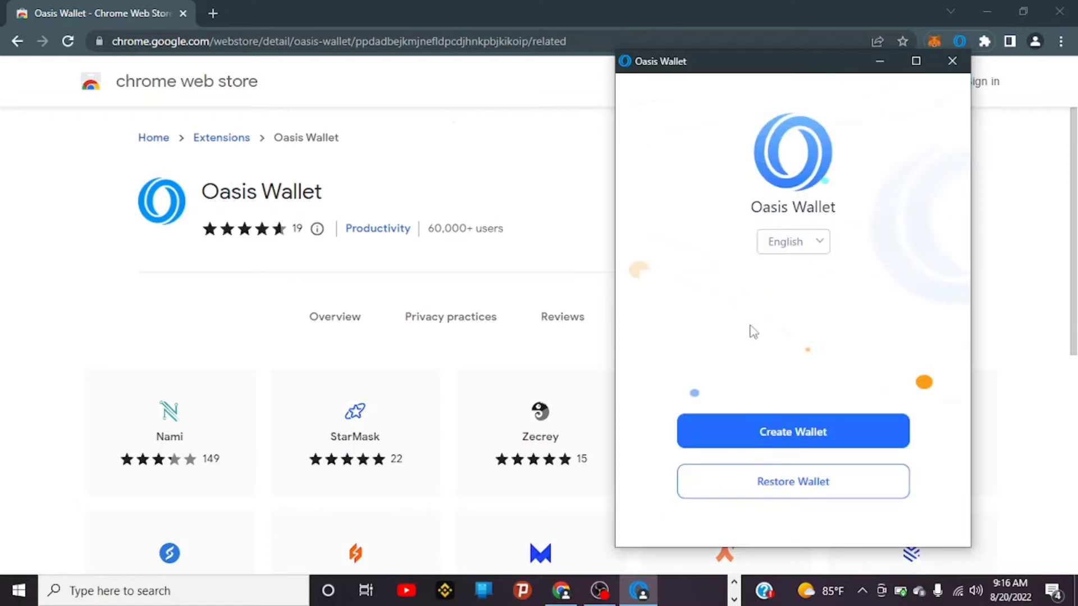
{"action": "left_click", "coordinate": [765, 483]}
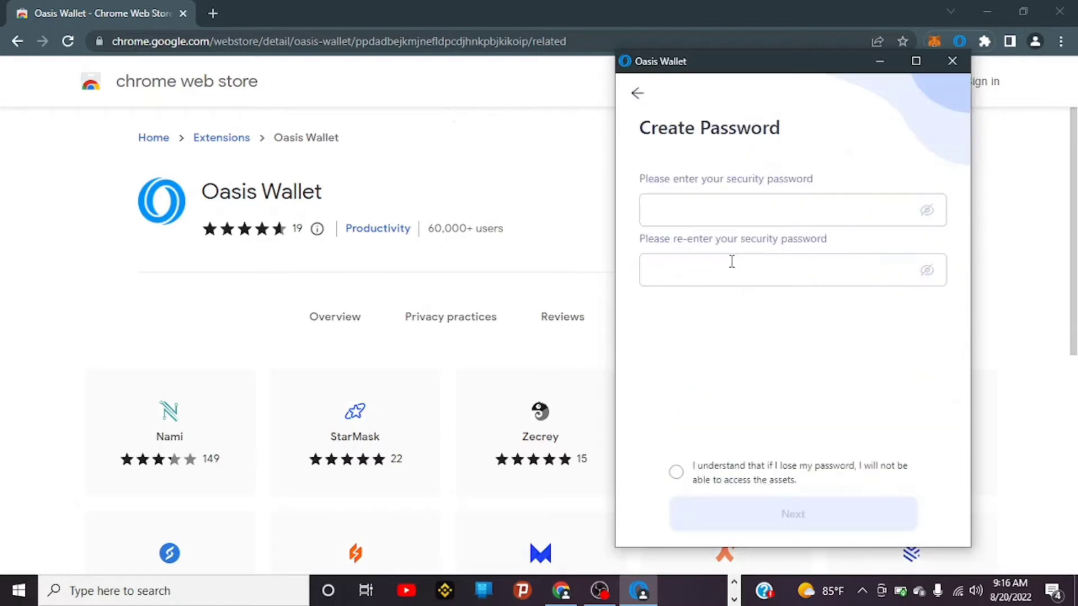
Step: Enter the security password twice and acknowledge that a lost password cannot be recovered
{"action": "left_click", "coordinate": [691, 215]}
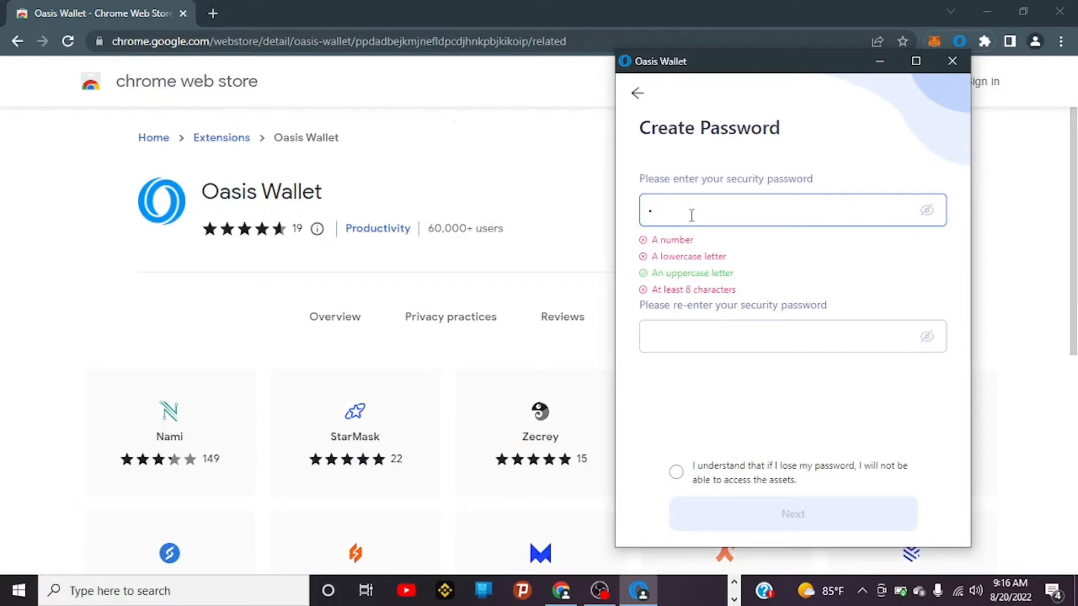
{"action": "left_click", "coordinate": [713, 336]}
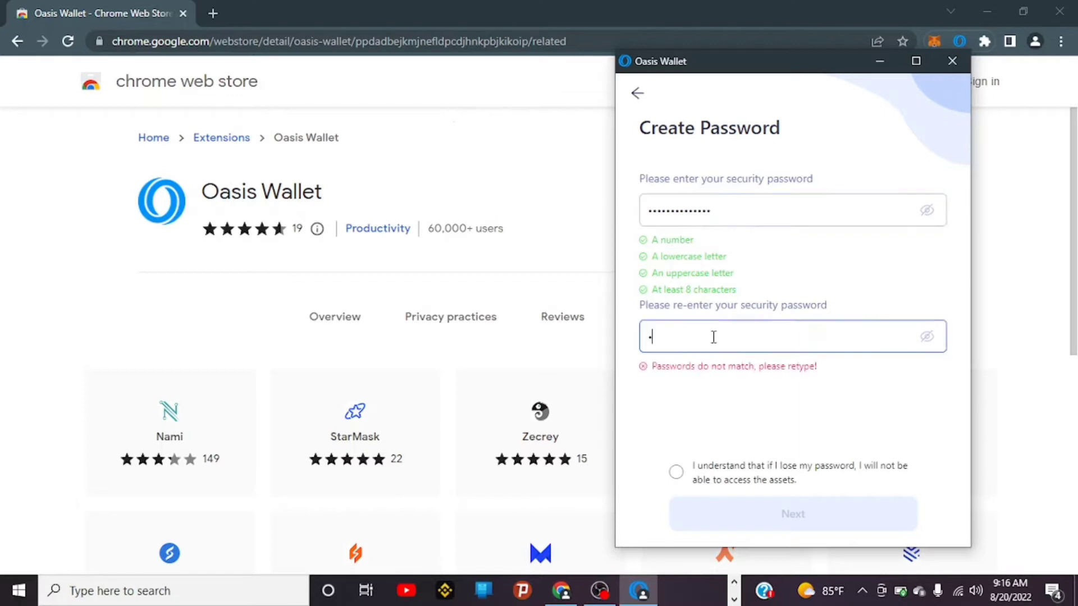
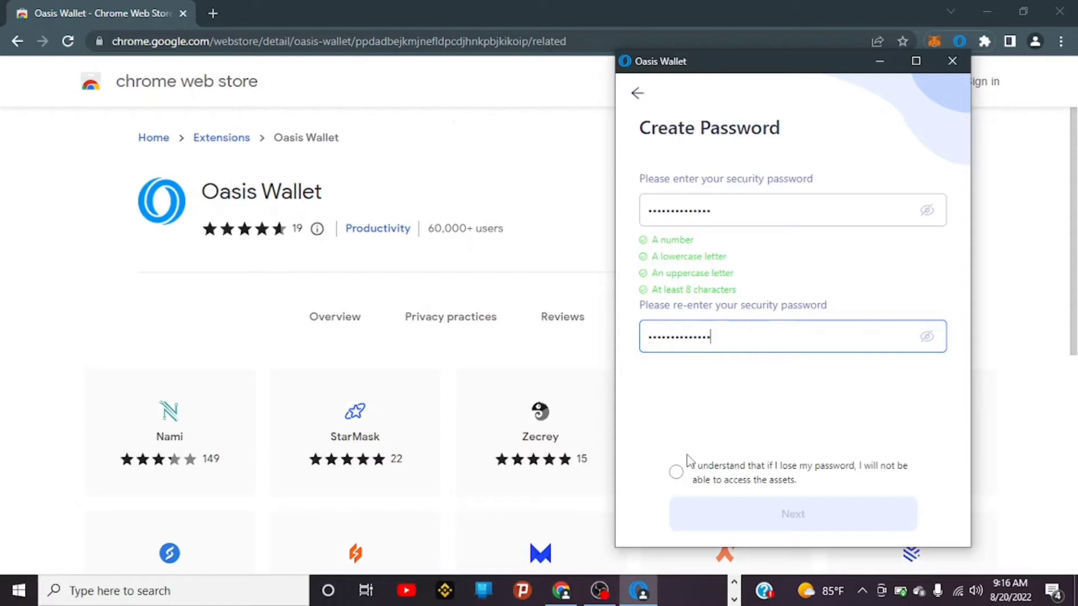
{"action": "left_click", "coordinate": [676, 472]}
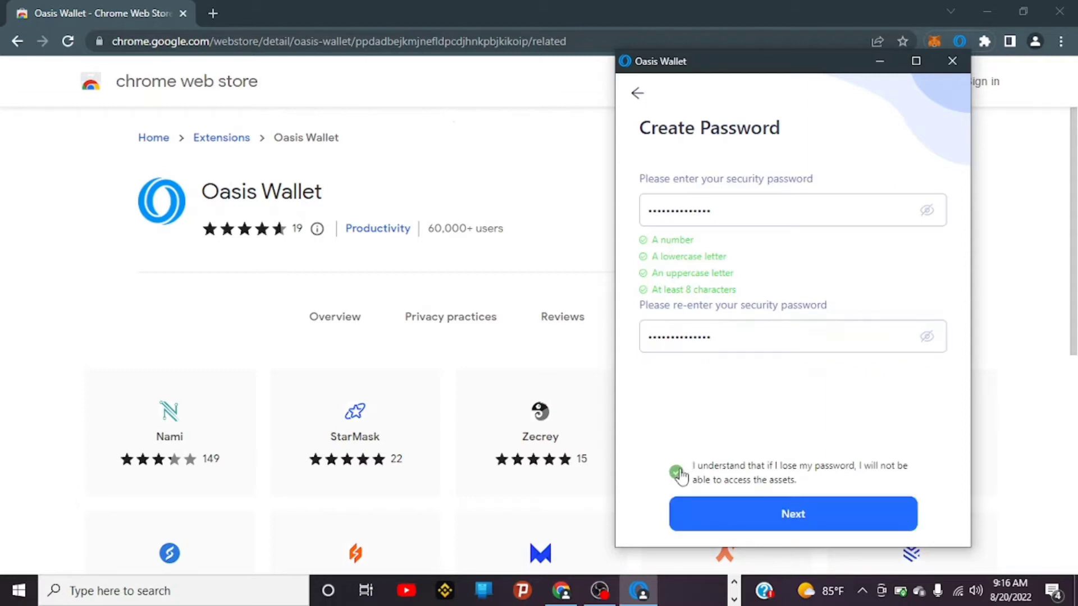
Step: Restore the wallet from its seed words and open Account 1, showing 57.9 total balance
{"action": "left_click", "coordinate": [767, 516]}
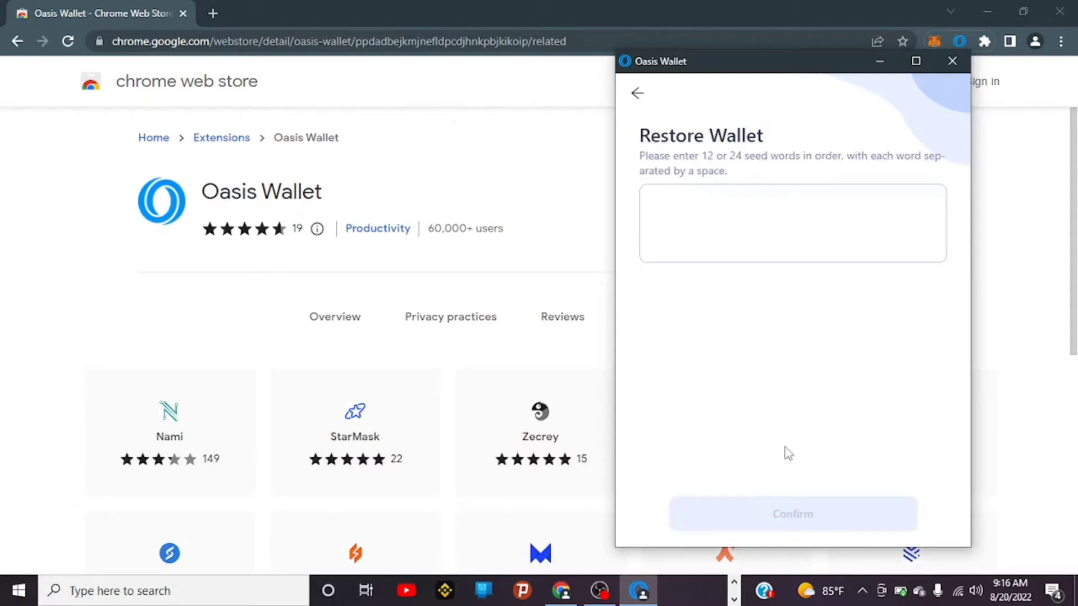
{"action": "left_click", "coordinate": [694, 203]}
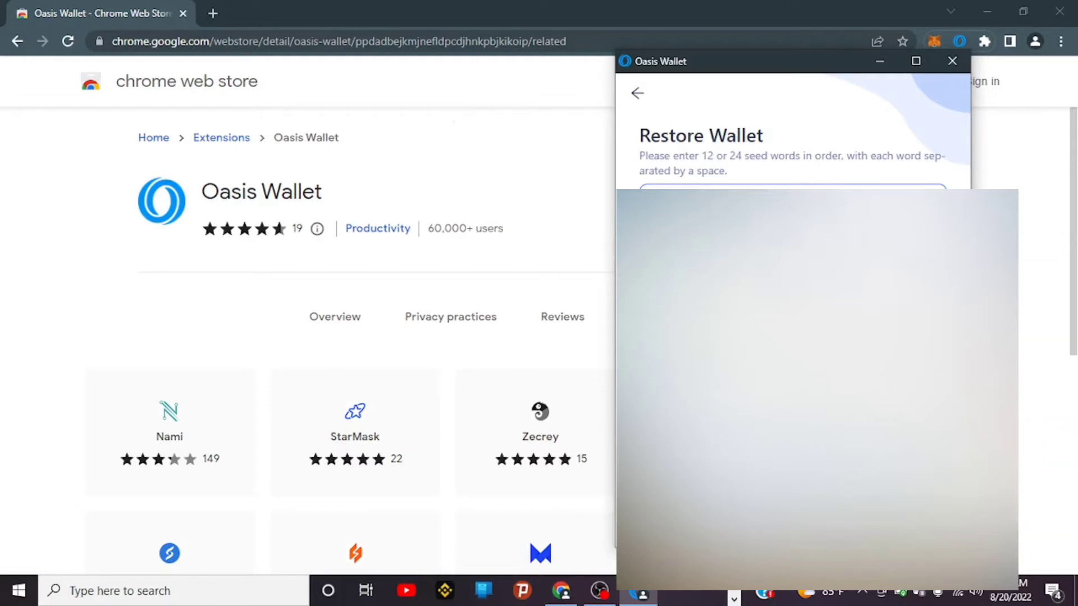
{"action": "left_click", "coordinate": [786, 514]}
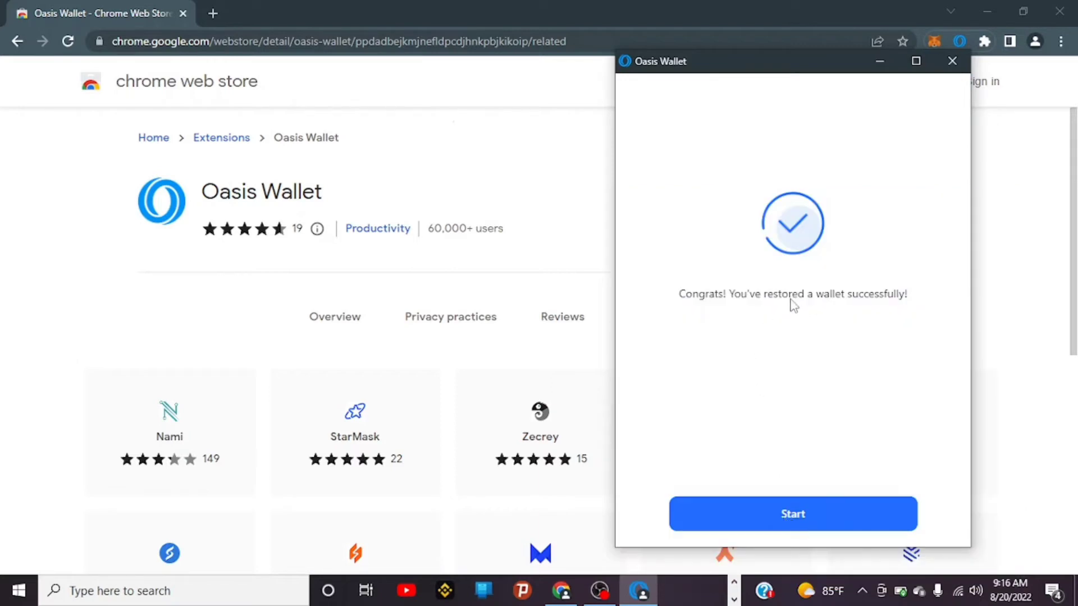
{"action": "left_click", "coordinate": [793, 521]}
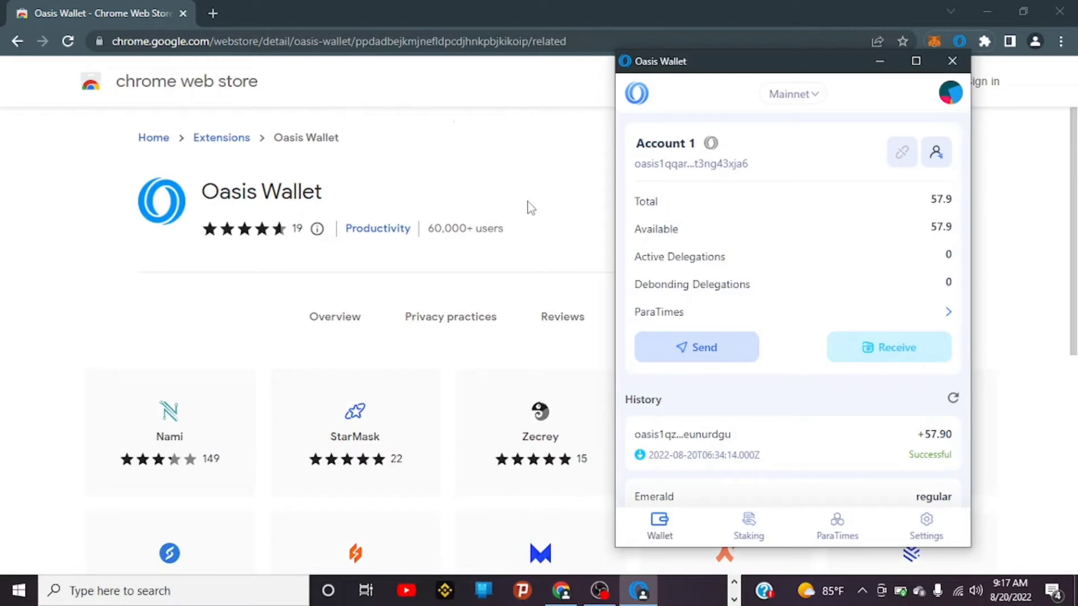
Step: Close Oasis Wallet and check that MetaMask lists only Ethereum Mainnet
{"action": "left_click", "coordinate": [541, 190]}
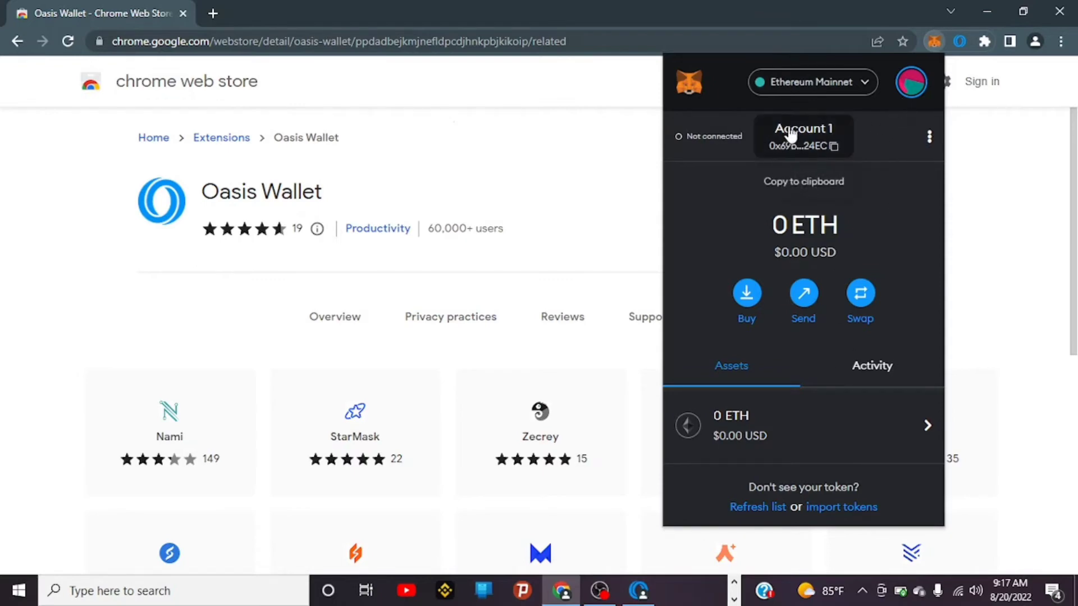
{"action": "left_click", "coordinate": [829, 84]}
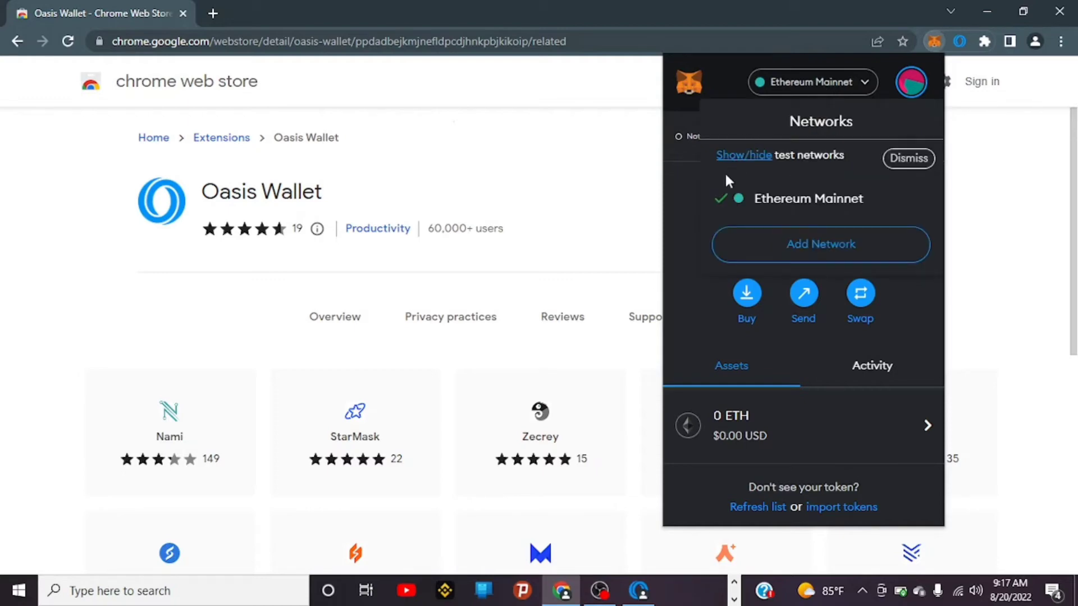
{"action": "left_click", "coordinate": [686, 214]}
{"action": "left_click", "coordinate": [570, 177]}
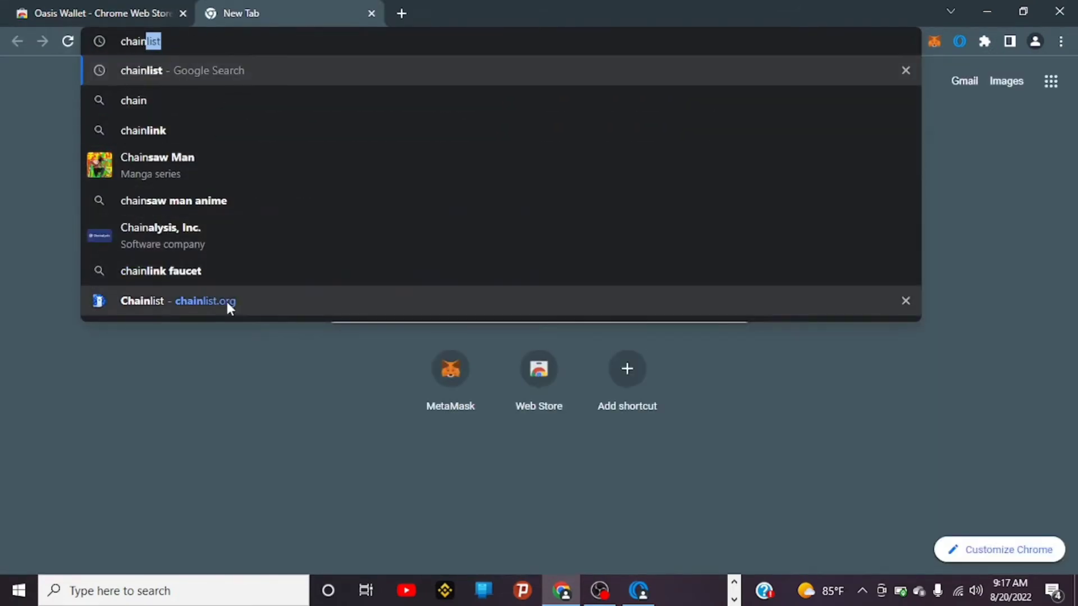
Step: Open chainlist.org and connect the MetaMask account to it
{"action": "left_click", "coordinate": [227, 302]}
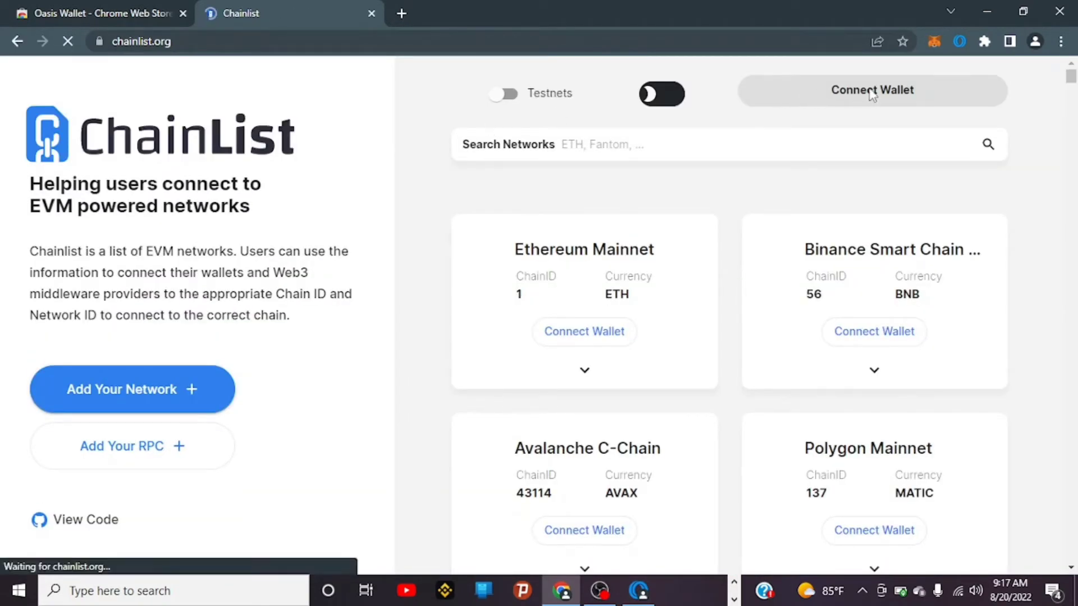
{"action": "left_click", "coordinate": [872, 97]}
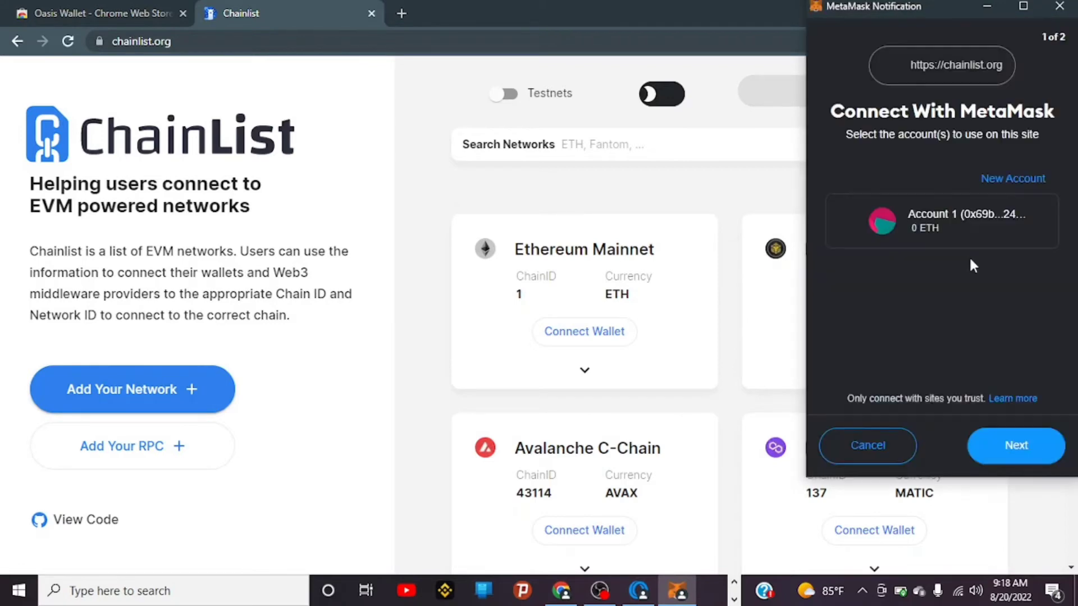
{"action": "left_click", "coordinate": [1027, 448]}
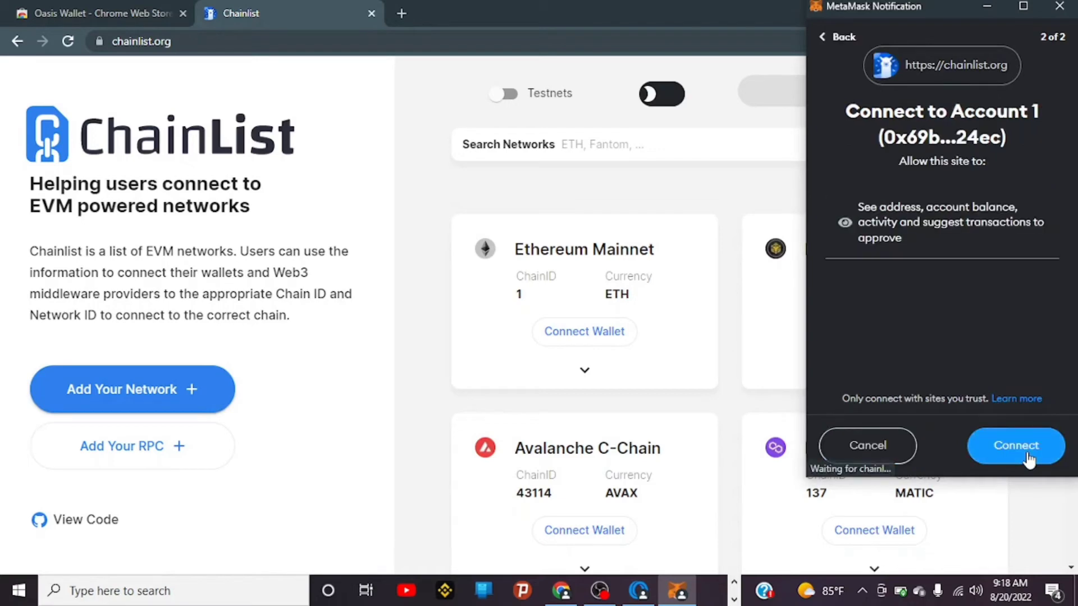
{"action": "left_click", "coordinate": [1022, 449]}
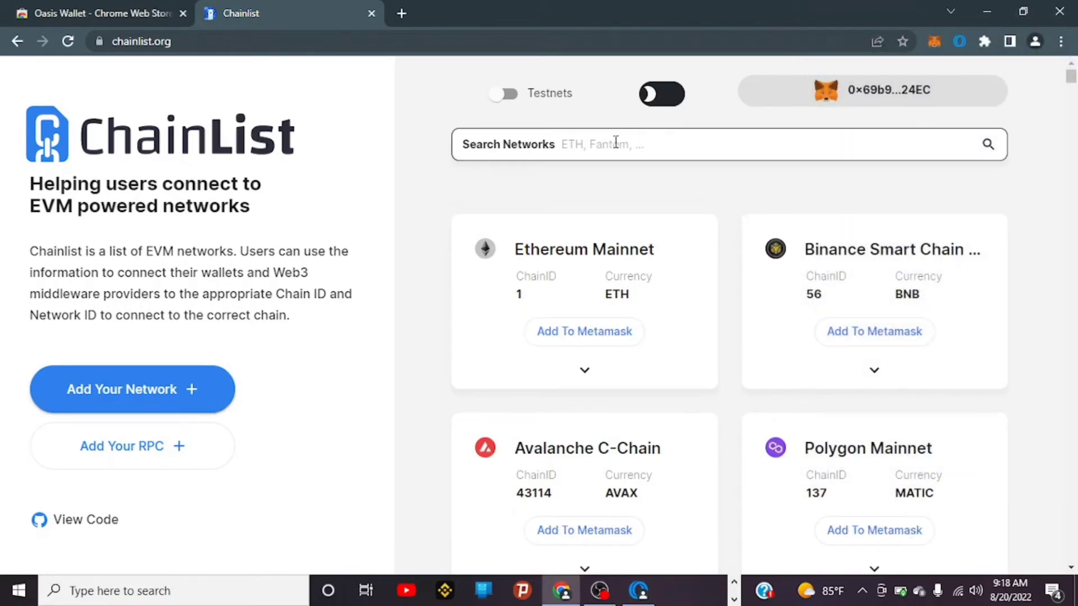
Step: Find 'emerald' on Chainlist, add Emerald Paratime Mainnet (Chain ID 42262) to MetaMask and switch to it
{"action": "left_click", "coordinate": [615, 144]}
{"action": "type", "text": "e"}
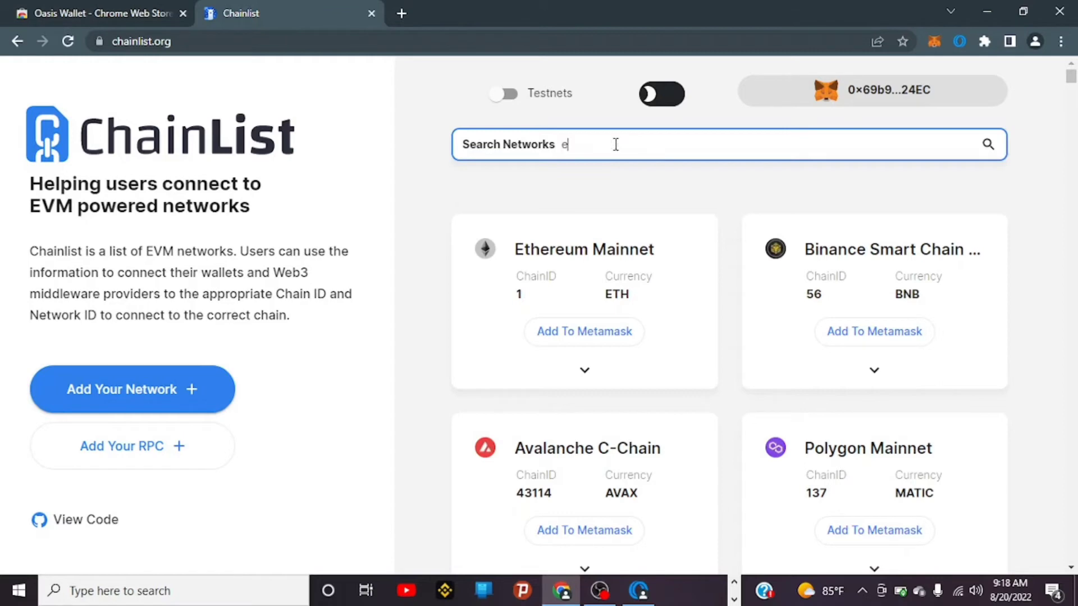
{"action": "type", "text": "merald"}
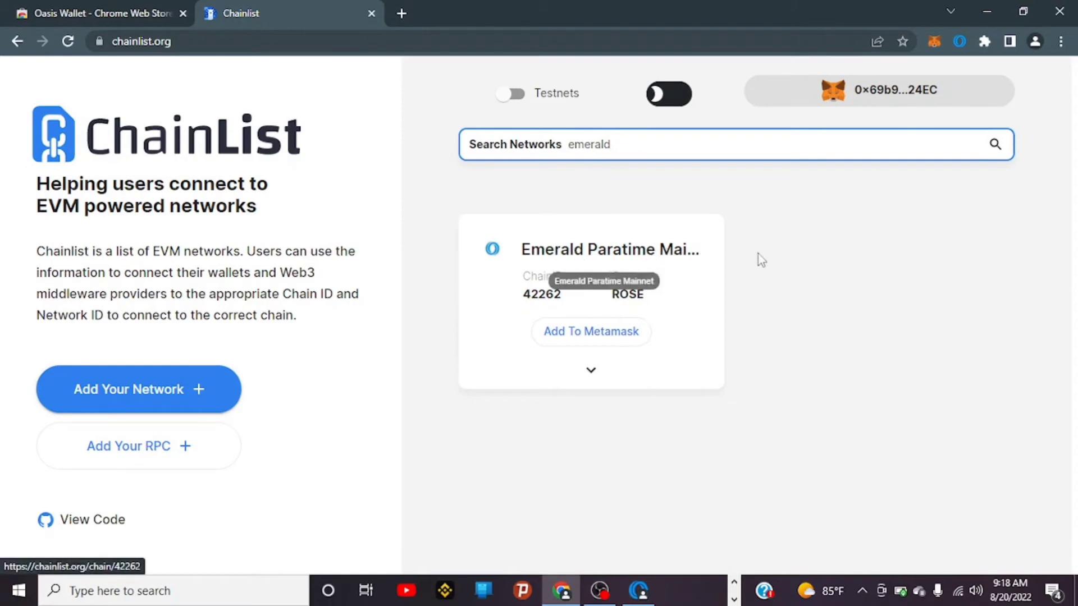
{"action": "left_click", "coordinate": [596, 337]}
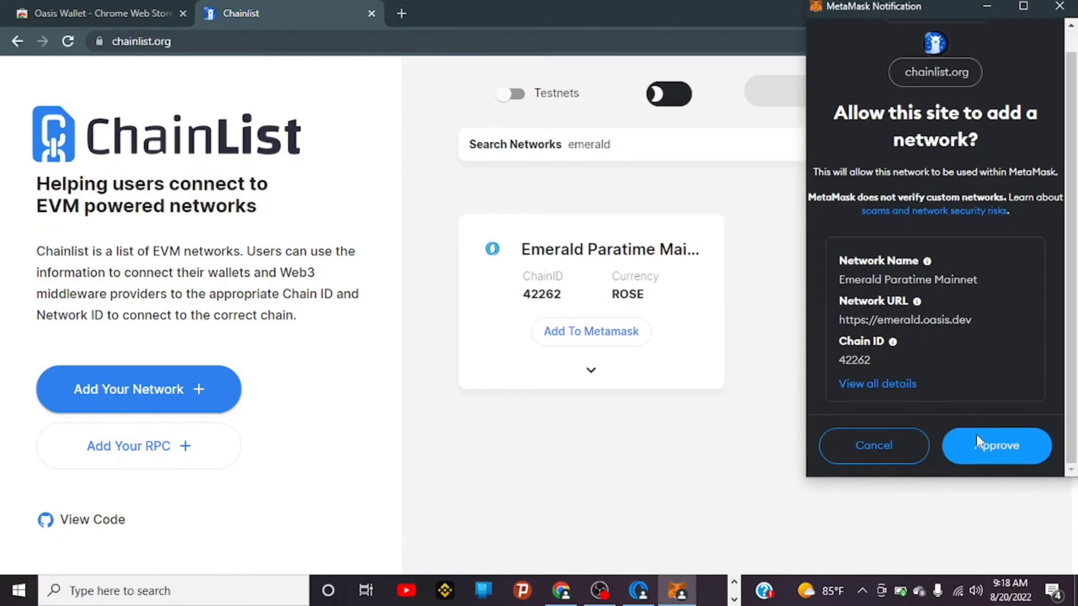
{"action": "left_click", "coordinate": [977, 441]}
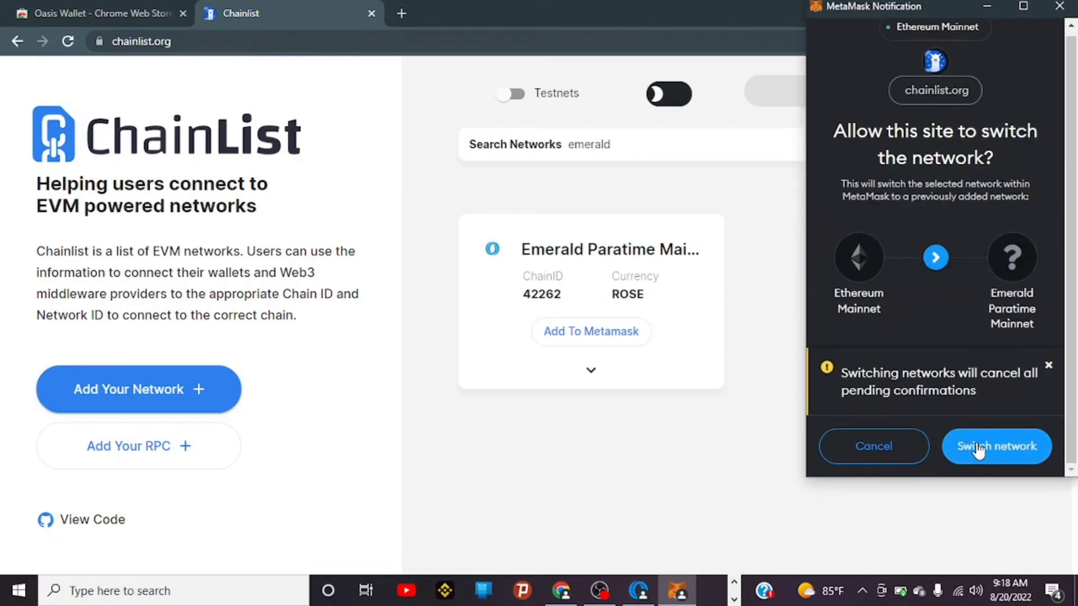
{"action": "left_click", "coordinate": [977, 448]}
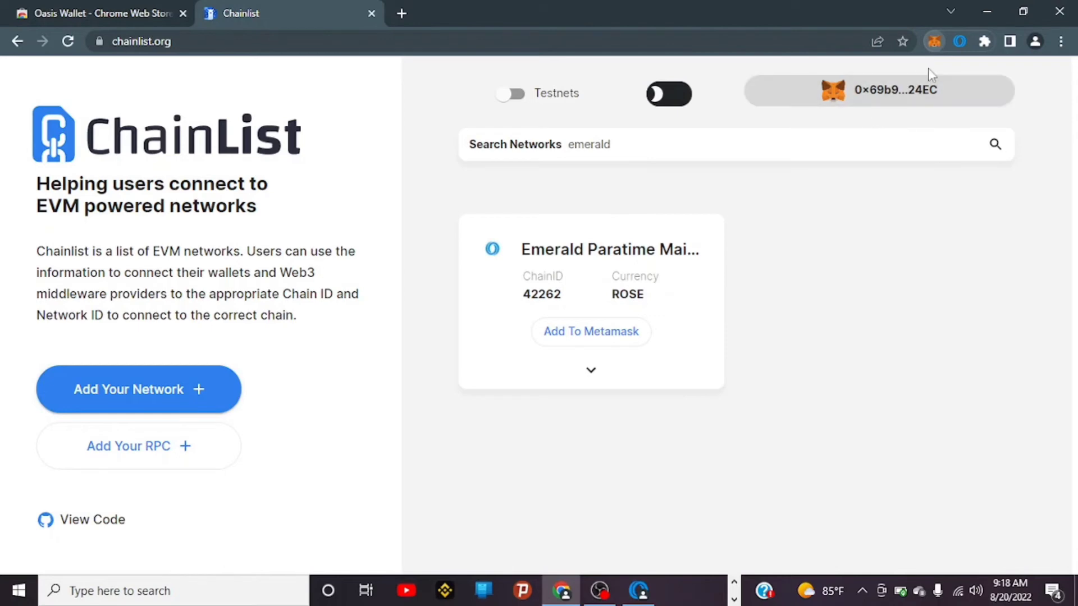
Step: Confirm MetaMask is on Emerald Paratime Mainnet and copy the account's wallet address
{"action": "left_click", "coordinate": [934, 41]}
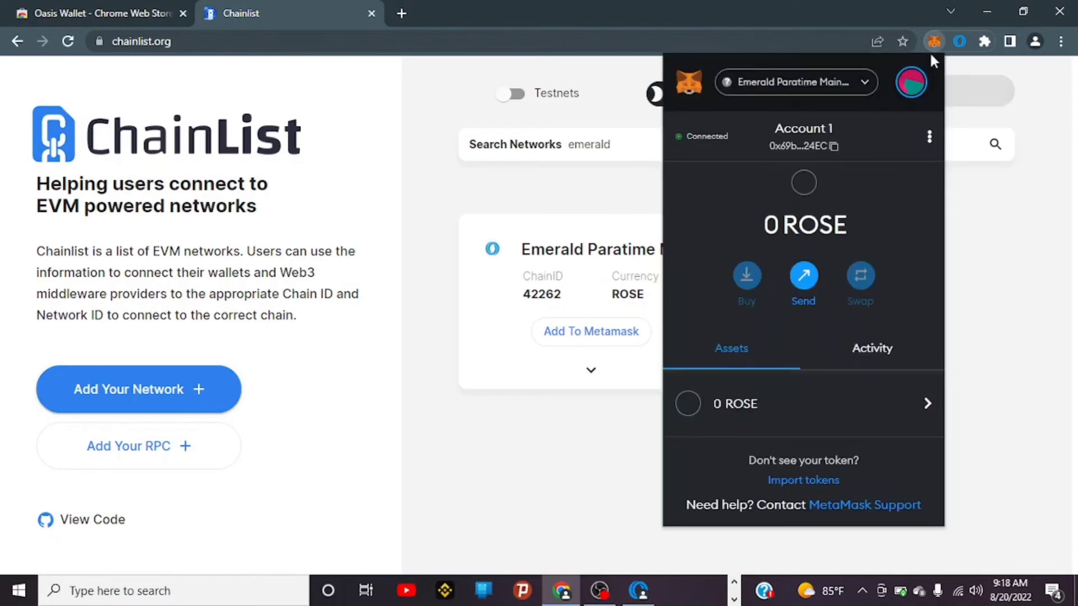
{"action": "left_click", "coordinate": [838, 86]}
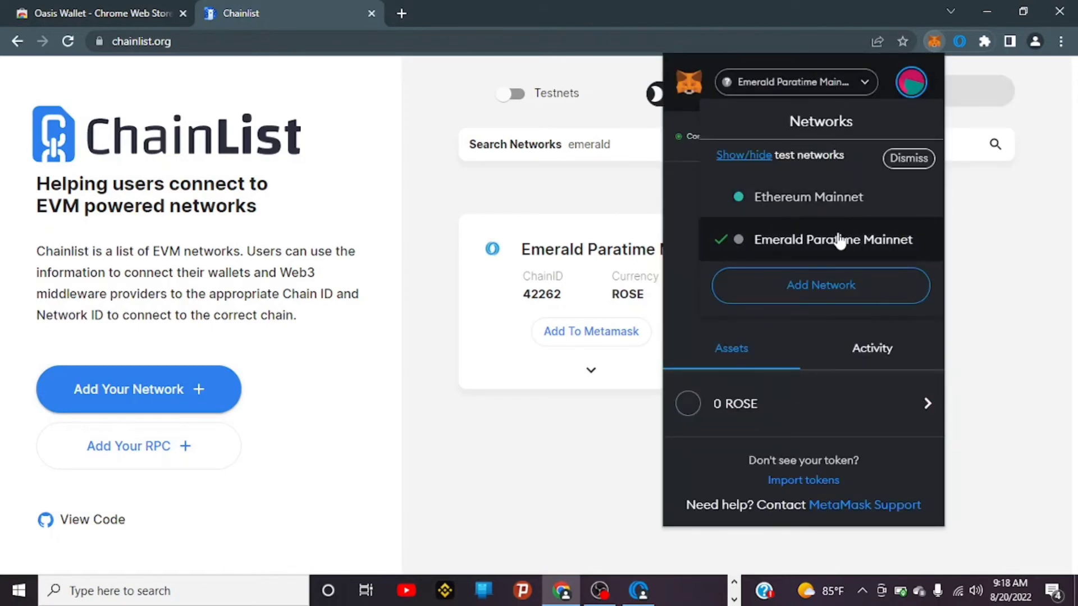
{"action": "left_click", "coordinate": [679, 264]}
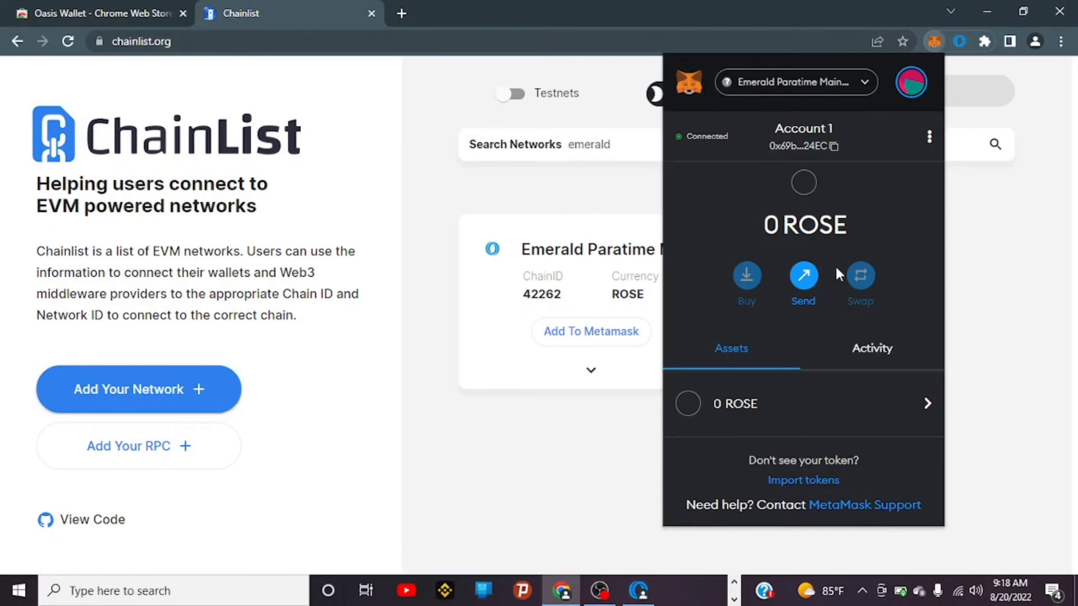
{"action": "left_click", "coordinate": [830, 147]}
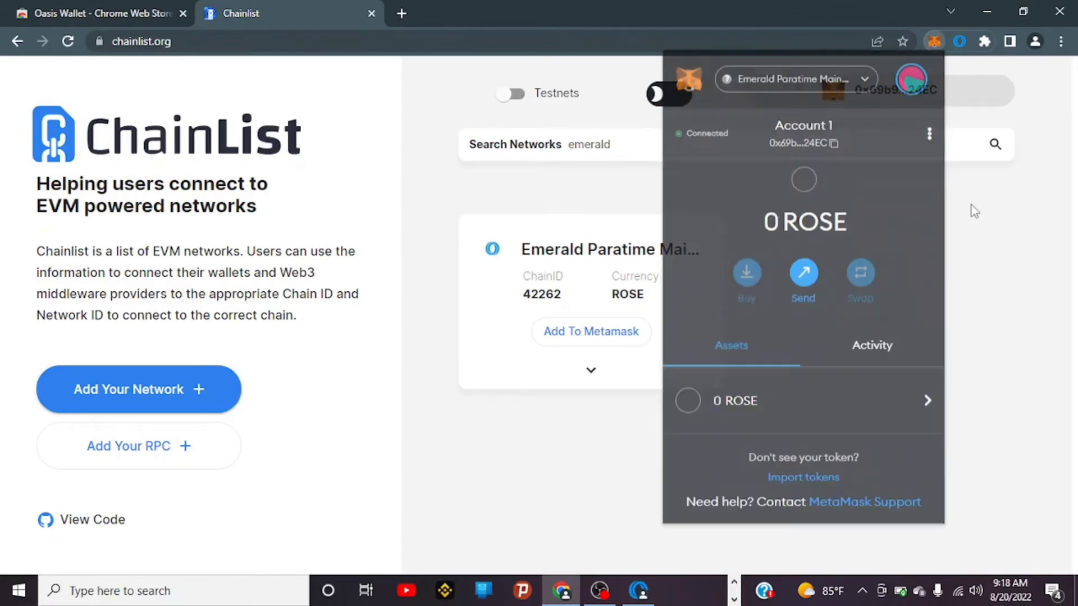
{"action": "left_click", "coordinate": [971, 205]}
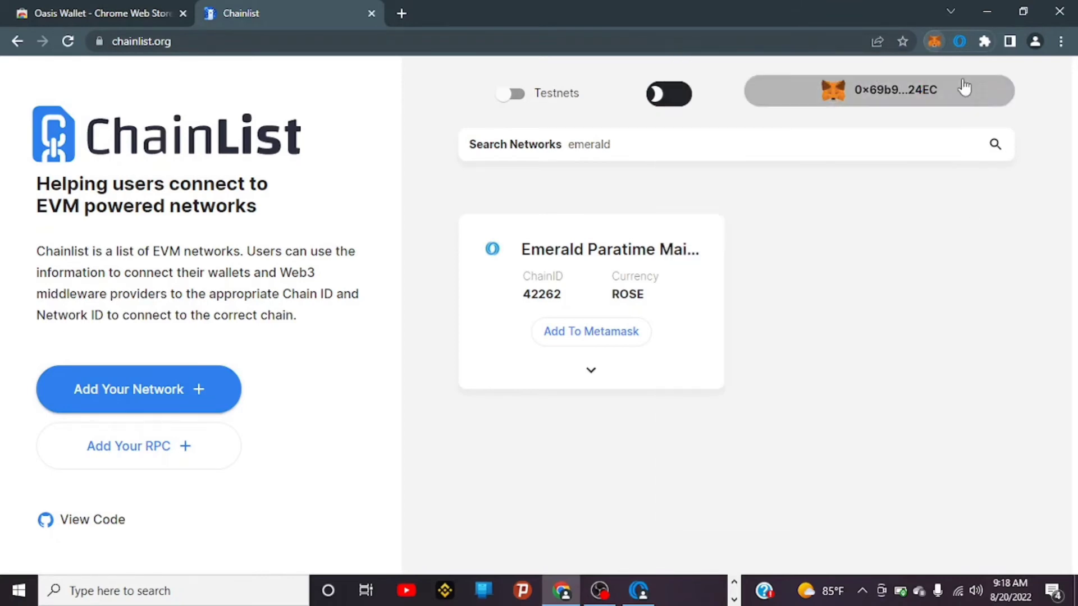
Step: Set up a 51 ROSE Emerald ParaTime deposit to the copied MetaMask address
{"action": "left_click", "coordinate": [959, 42]}
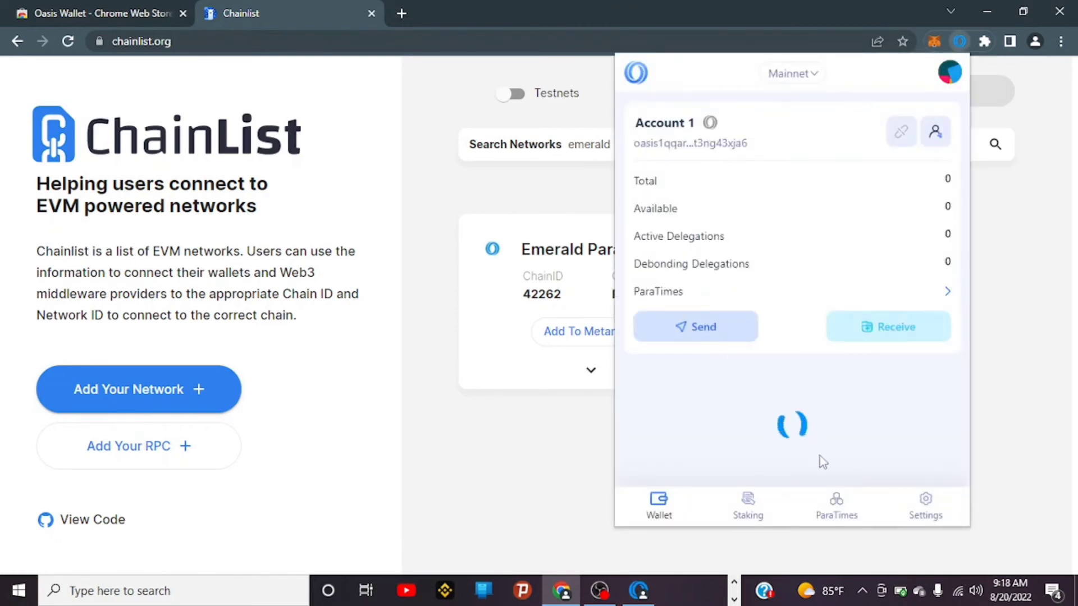
{"action": "left_click", "coordinate": [838, 507]}
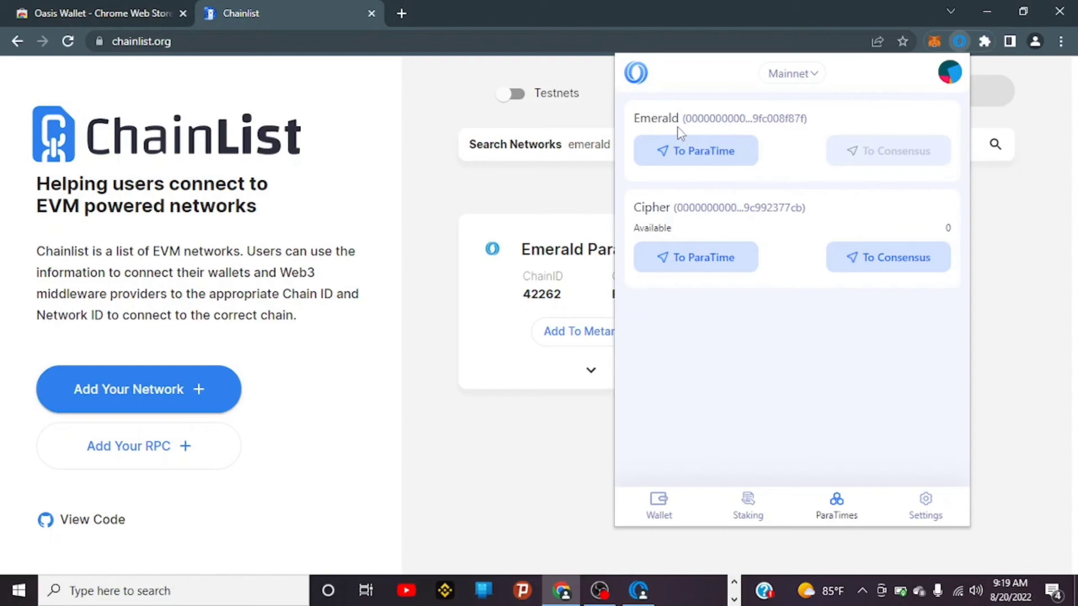
{"action": "left_click", "coordinate": [713, 160]}
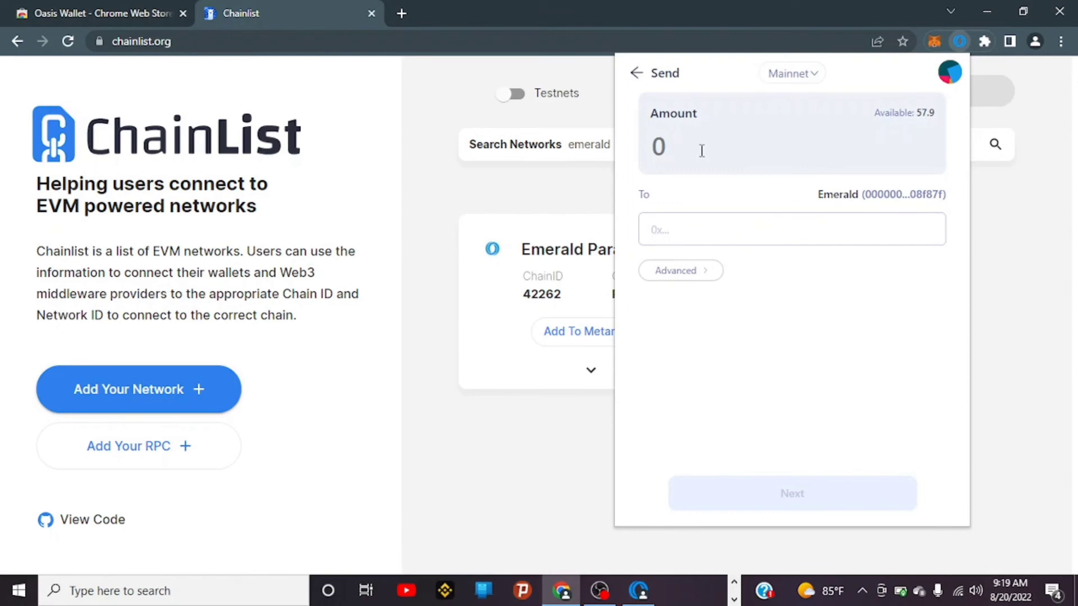
{"action": "type", "text": "51"}
{"action": "left_click", "coordinate": [674, 235]}
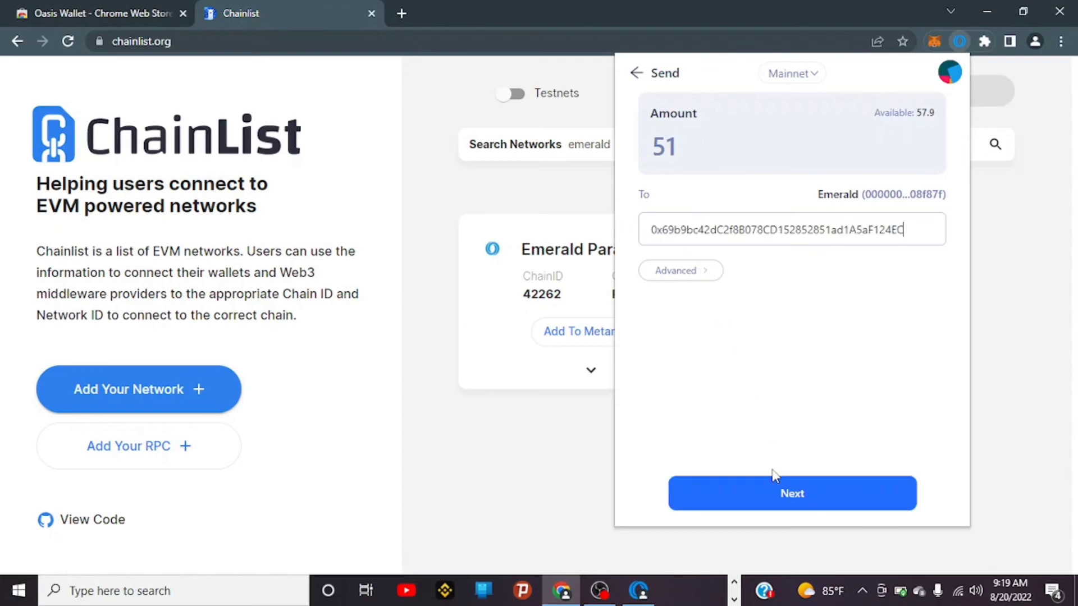
{"action": "left_click", "coordinate": [774, 491]}
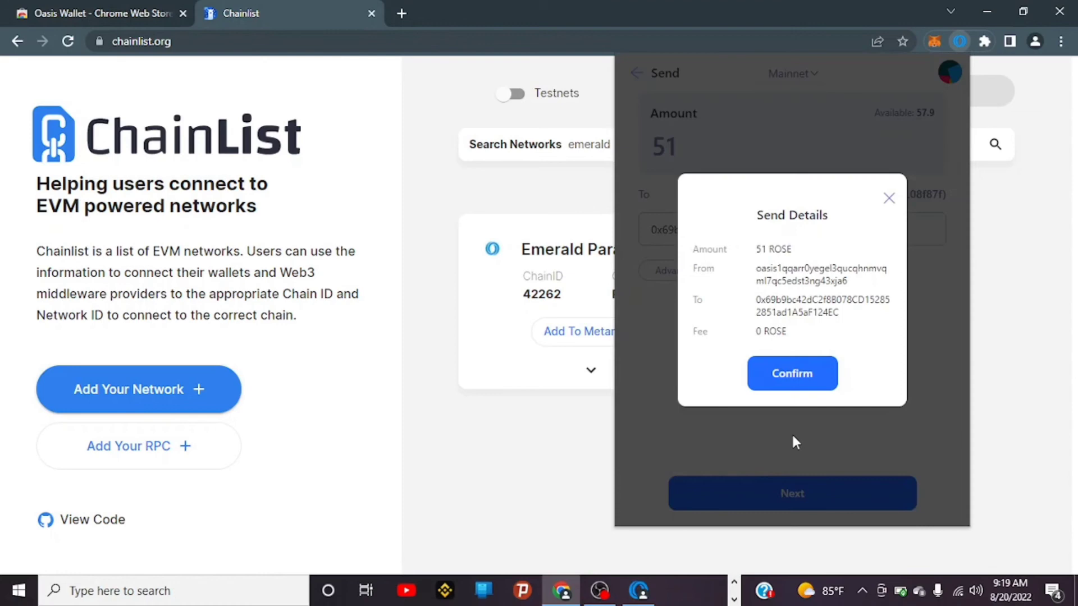
Step: Confirm sending the 51 ROSE deposit to Emerald ParaTime
{"action": "left_click", "coordinate": [799, 380]}
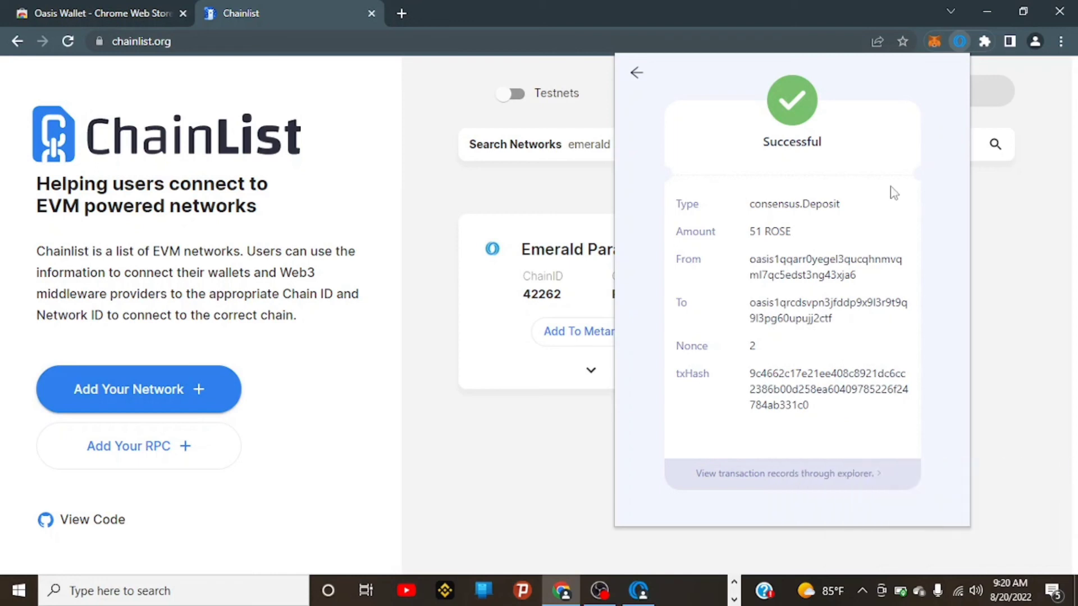
Step: Dismiss the Oasis Wallet transaction summary and check MetaMask's Emerald balance of 51 ROSE
{"action": "left_click", "coordinate": [935, 42]}
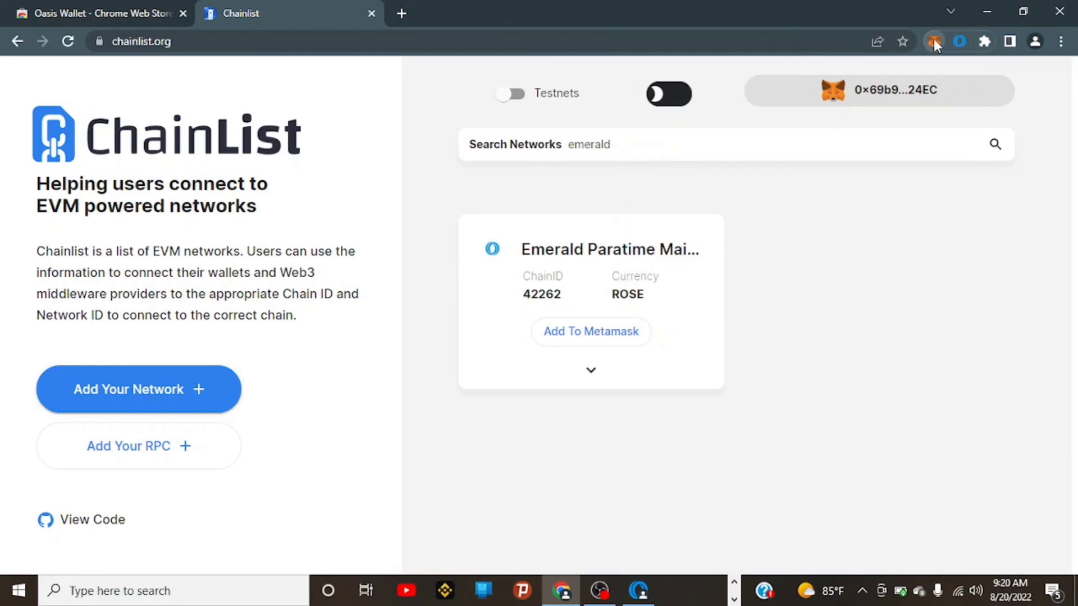
{"action": "left_click", "coordinate": [934, 40]}
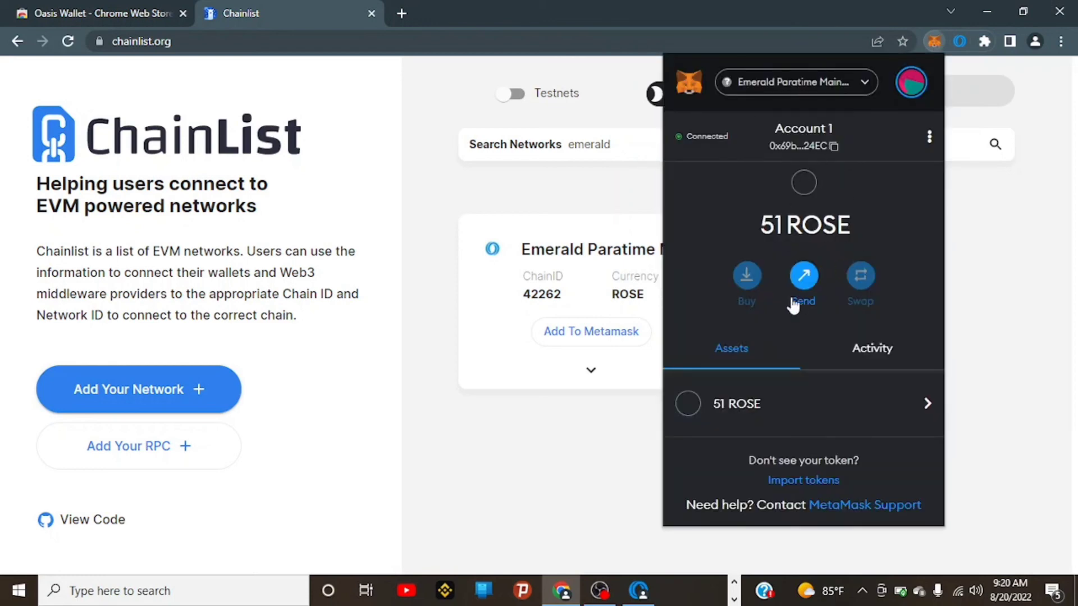